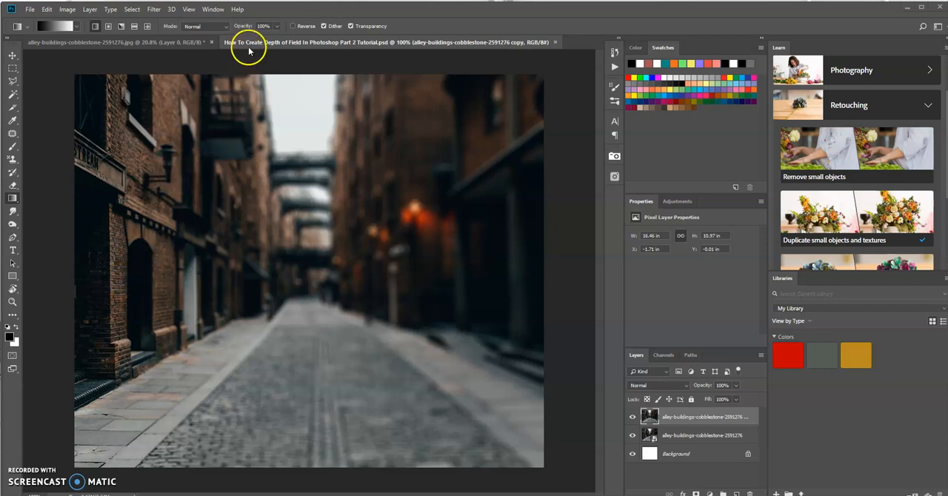
- Switch to the alley-buildings-cobblestone-2591276.jpg document and duplicate Layer 0
click(167, 43)
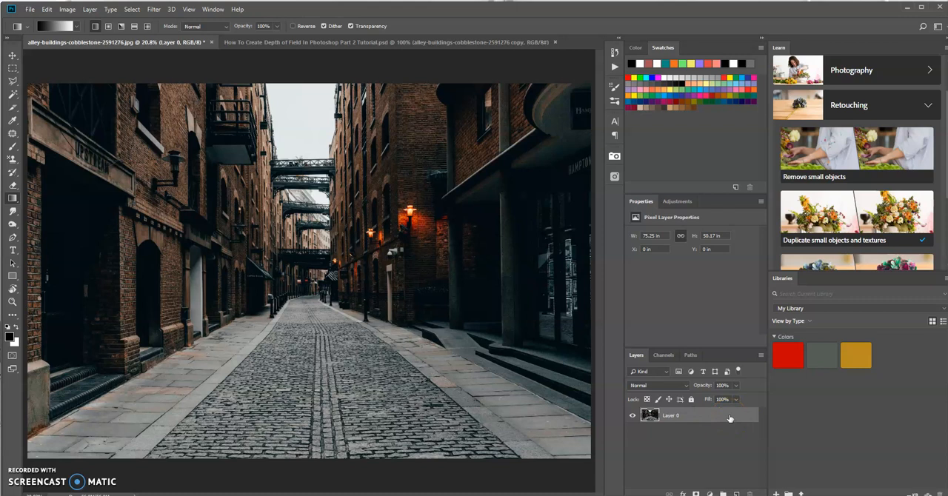
drag(722, 416, 736, 493)
drag(724, 416, 738, 494)
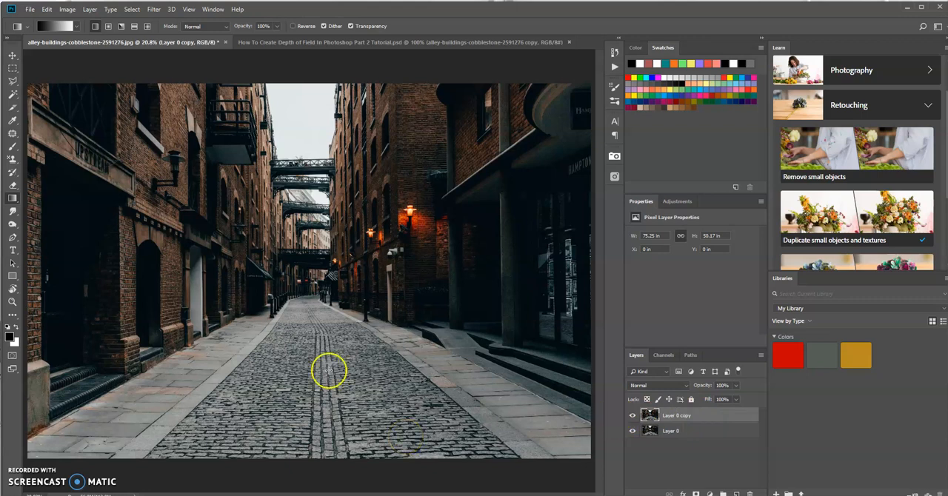
- Enter Quick Mask mode on the duplicate layer and set the Gradient tool to the Foreground to Background preset
click(12, 357)
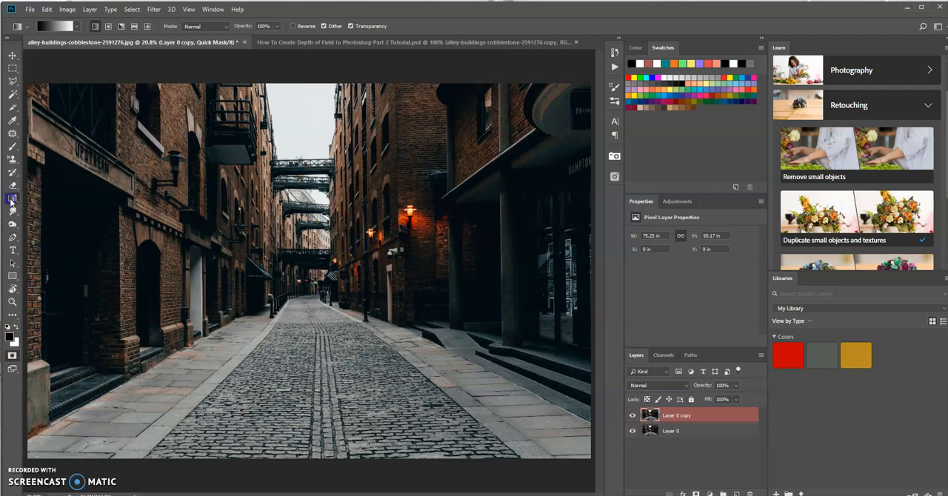
key(i)
click(42, 26)
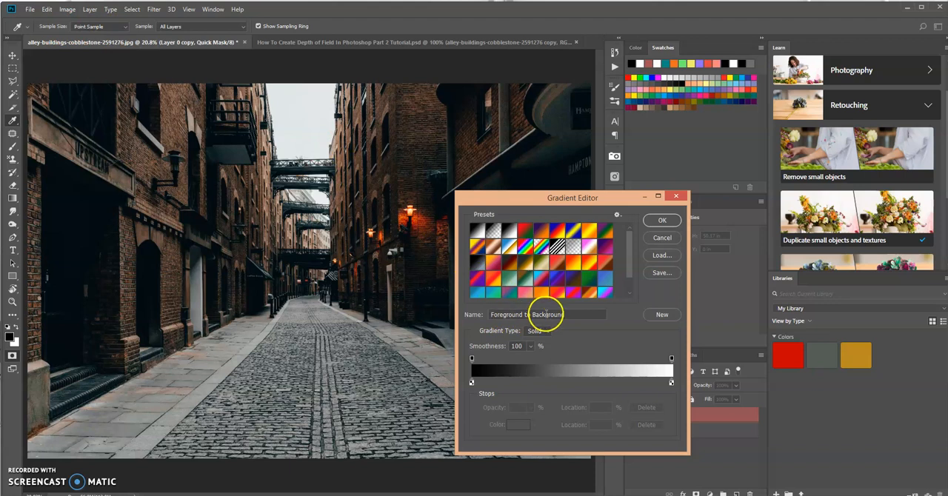
click(669, 223)
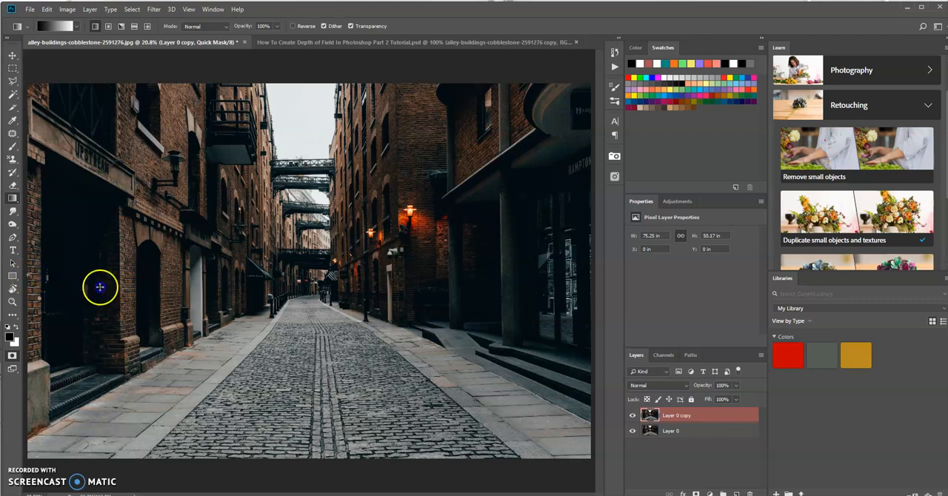
- Draw a horizontal mask gradient from the photo's left side to just past the alley's centre, and convert the quick mask into a selection
drag(140, 282, 302, 270)
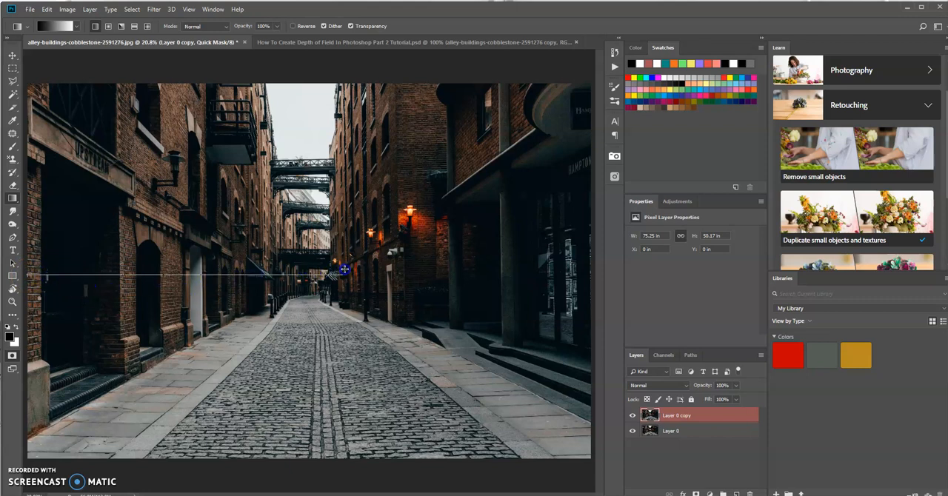
drag(380, 270, 380, 270)
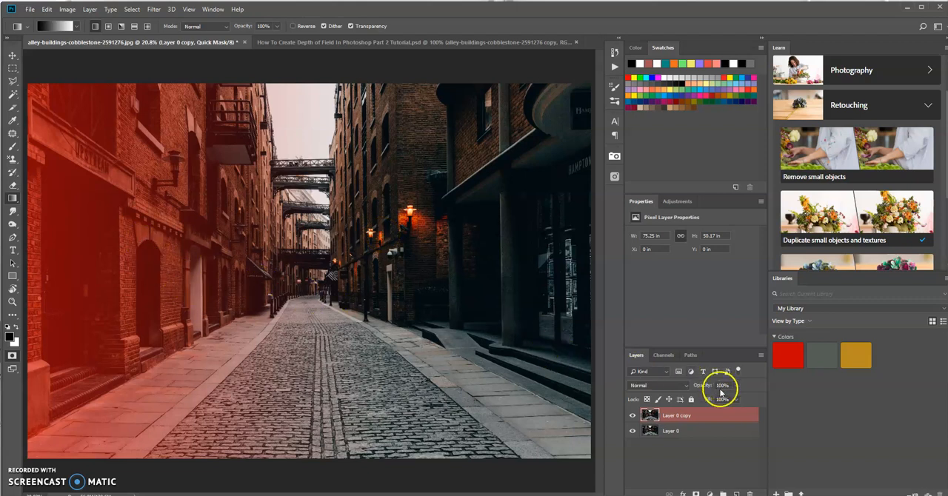
click(13, 357)
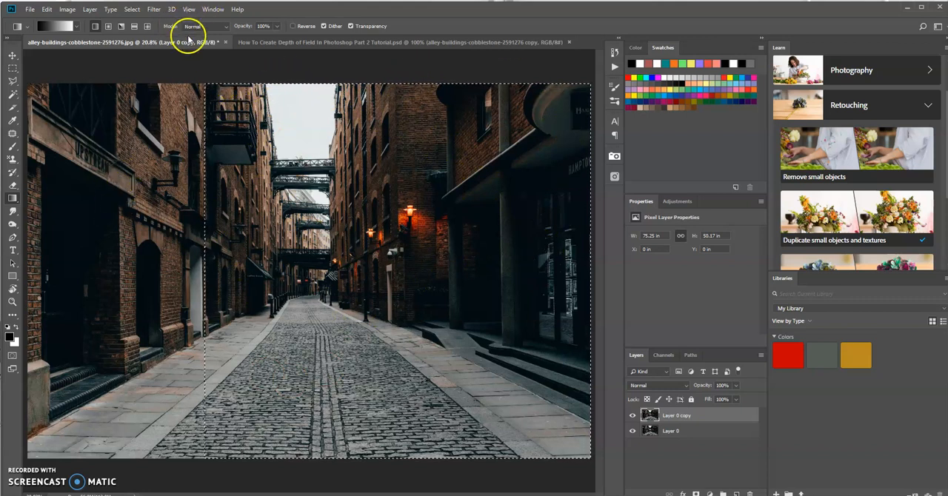
- Open the Lens Blur filter for the selected area and use the Hexagon (6) iris shape
click(153, 10)
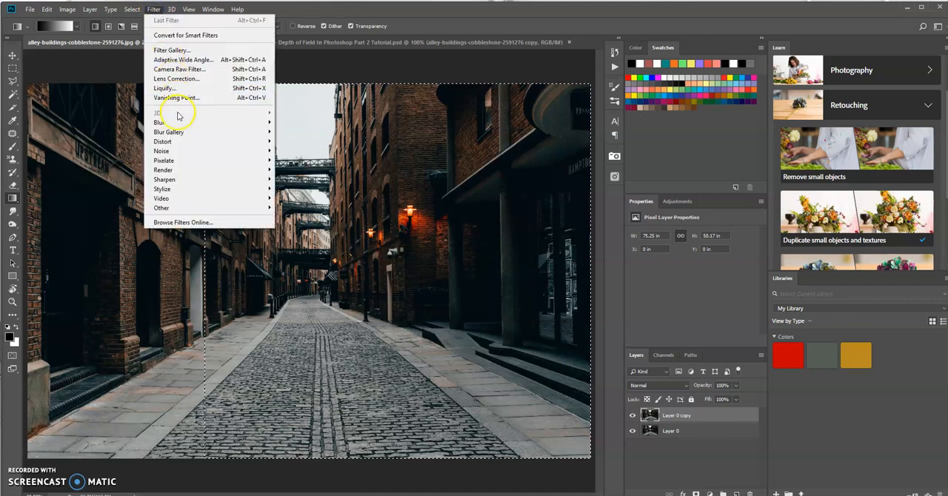
mouse_move(178, 122)
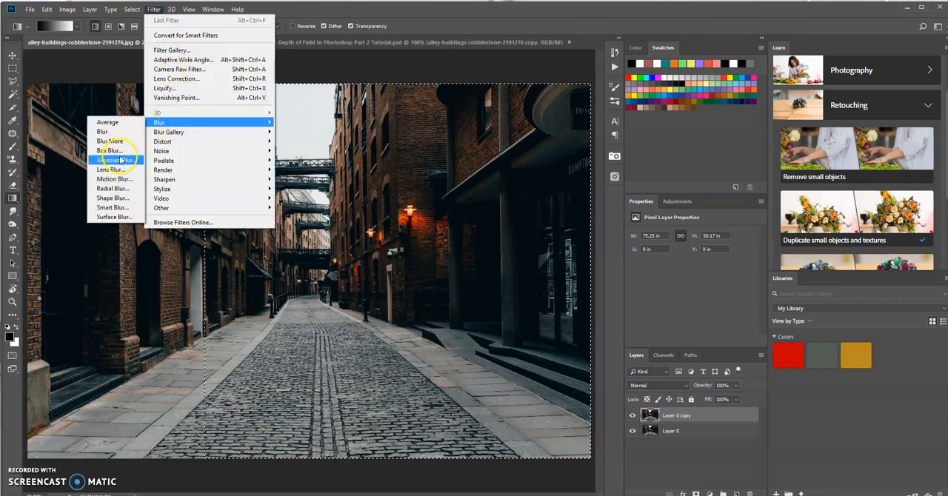
click(123, 169)
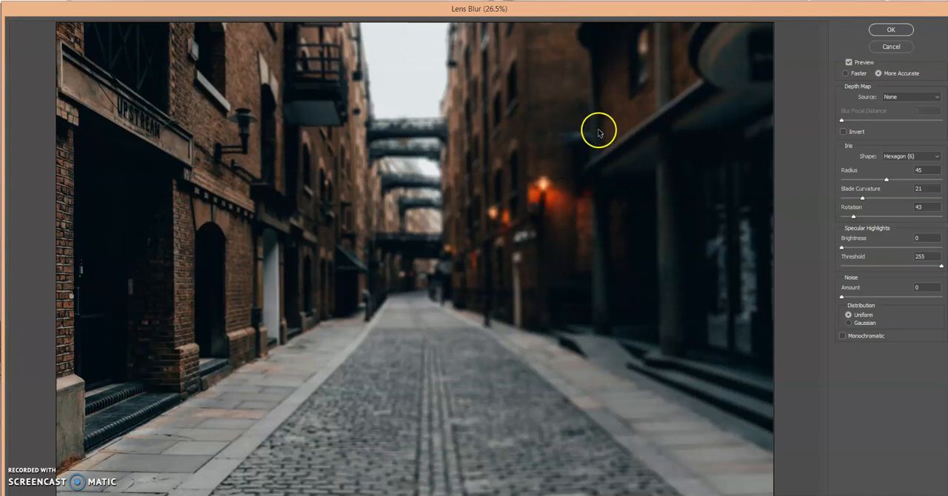
click(935, 157)
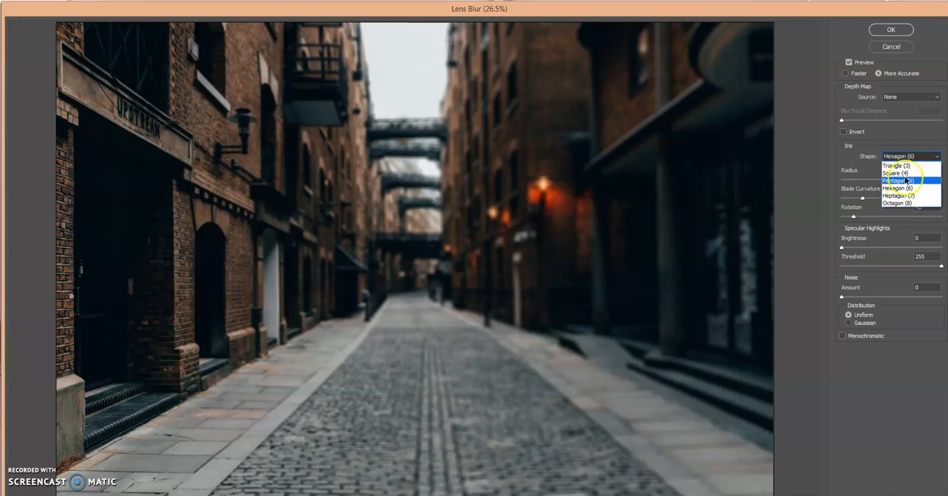
click(910, 158)
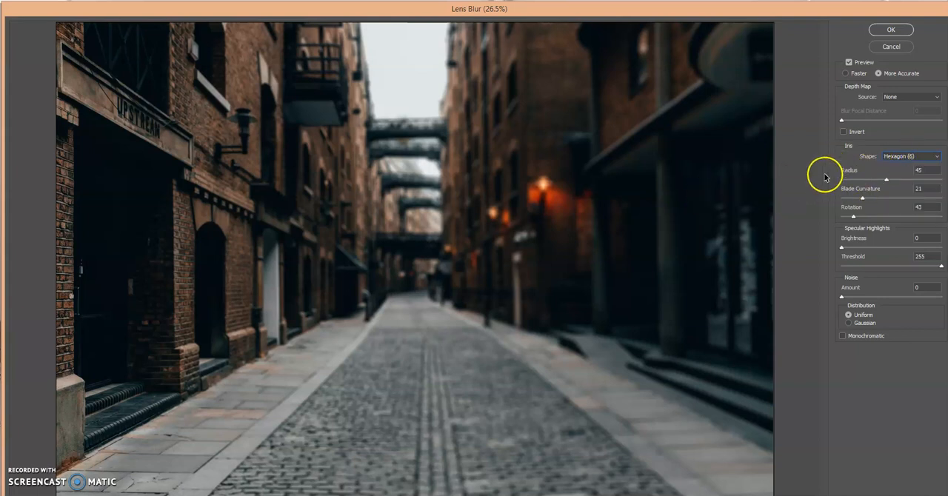
- Try several smaller iris radius values, set the radius to 40, and apply the lens blur
click(888, 181)
drag(885, 187, 881, 184)
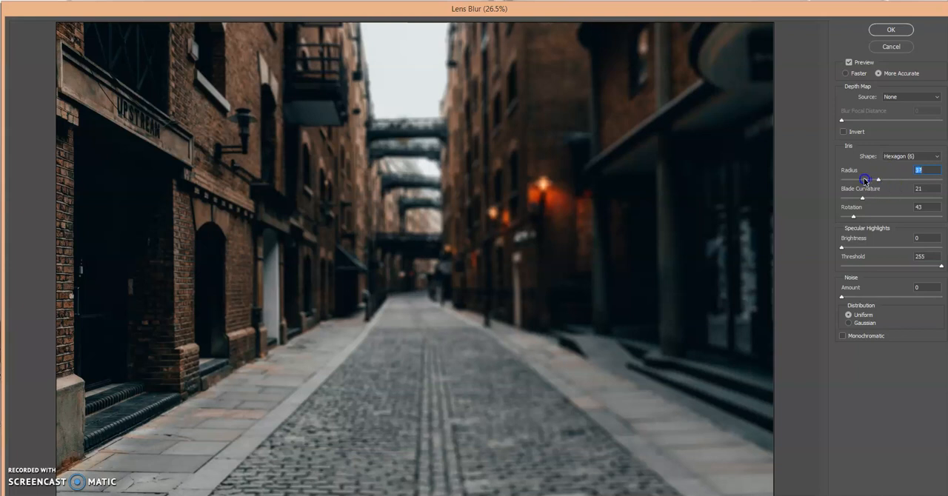
click(881, 182)
drag(880, 183, 871, 182)
click(878, 184)
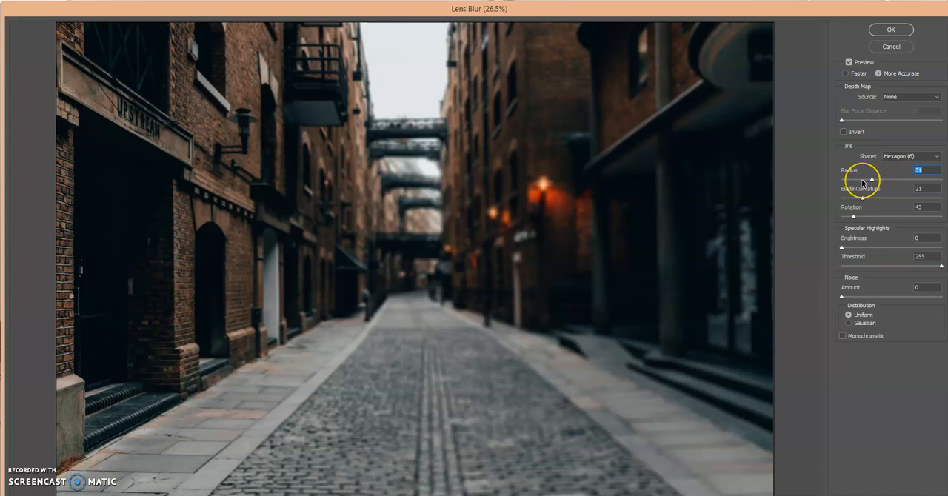
click(862, 181)
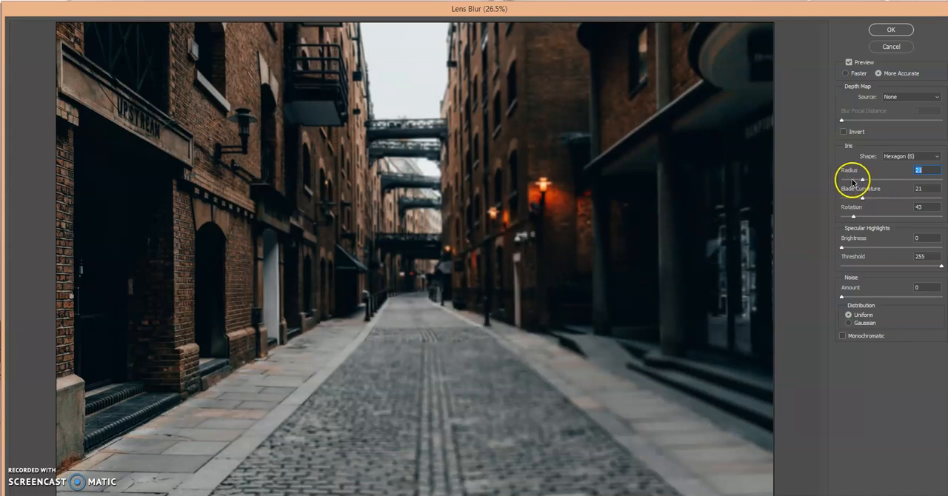
drag(868, 185, 858, 185)
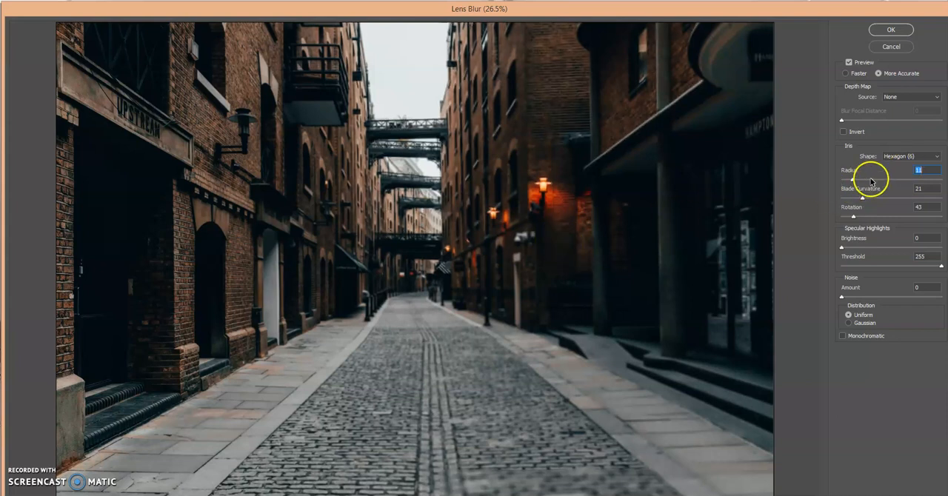
click(881, 180)
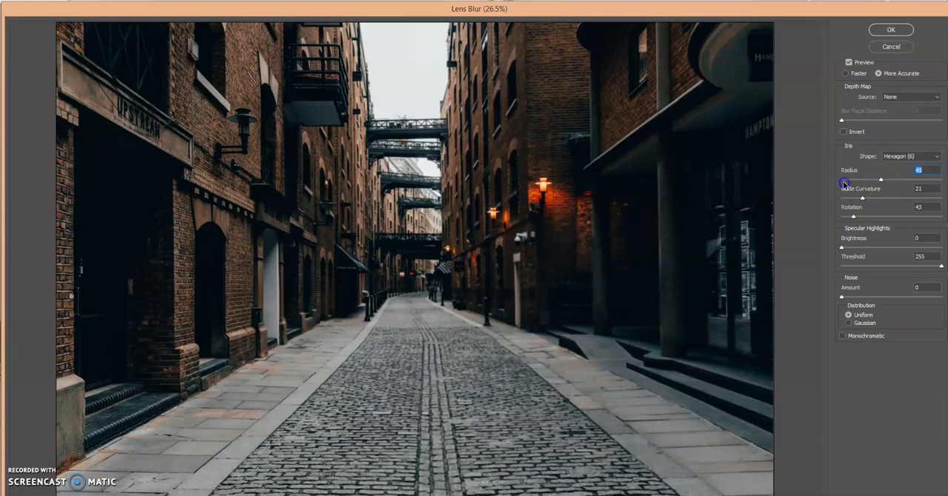
click(708, 205)
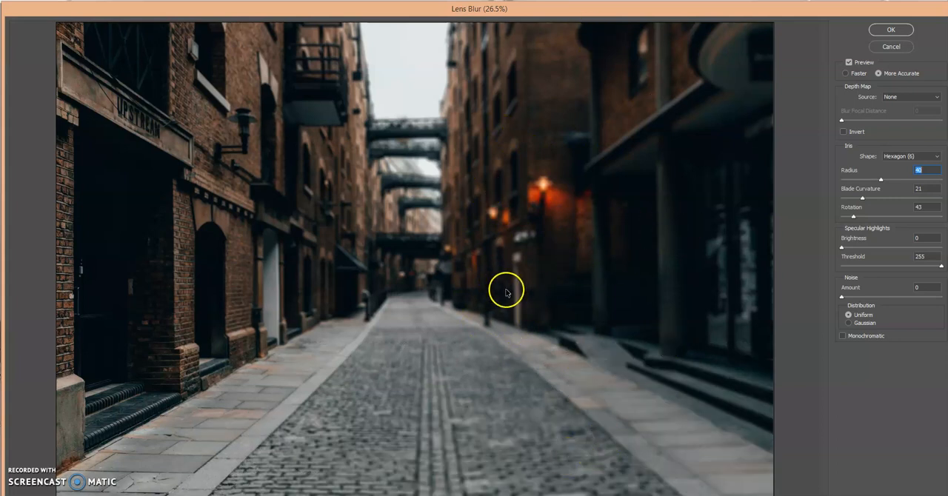
click(893, 30)
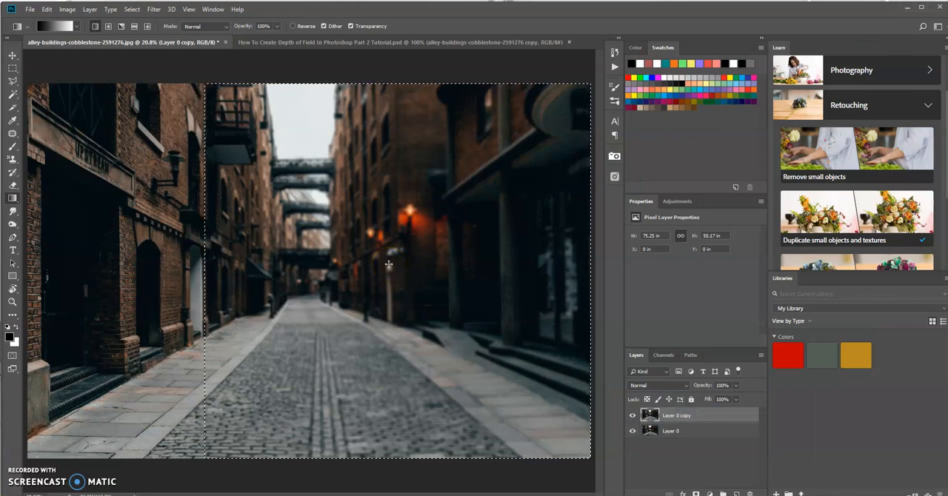
- Deselect the blurred area and toggle the duplicate layer's visibility off and on to compare the blur with the original
click(297, 262)
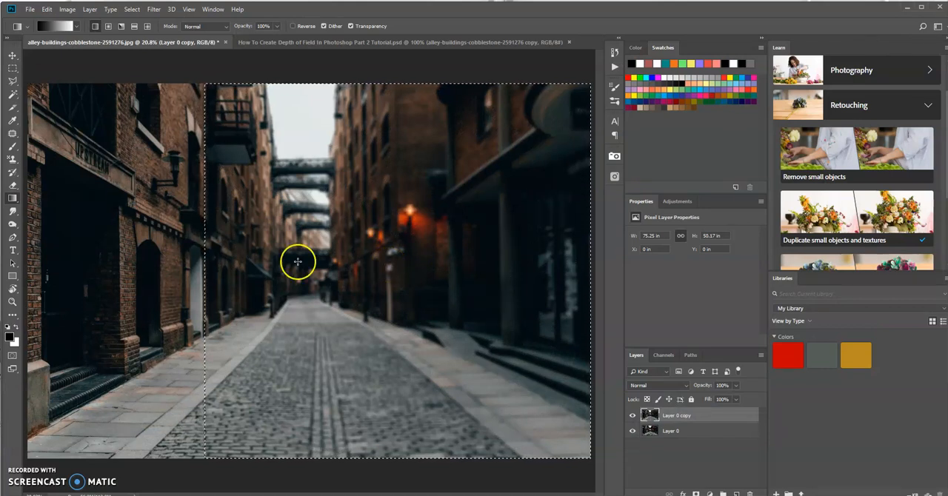
click(133, 9)
click(133, 9)
click(133, 10)
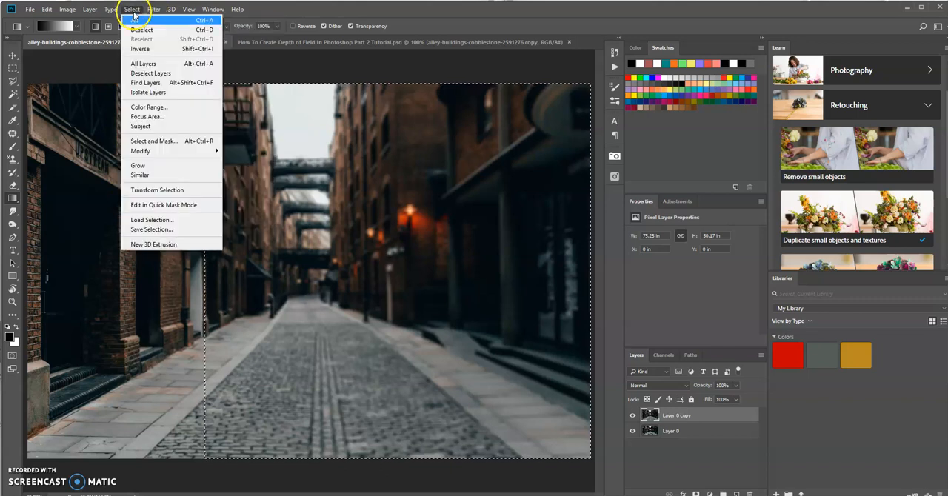
click(139, 30)
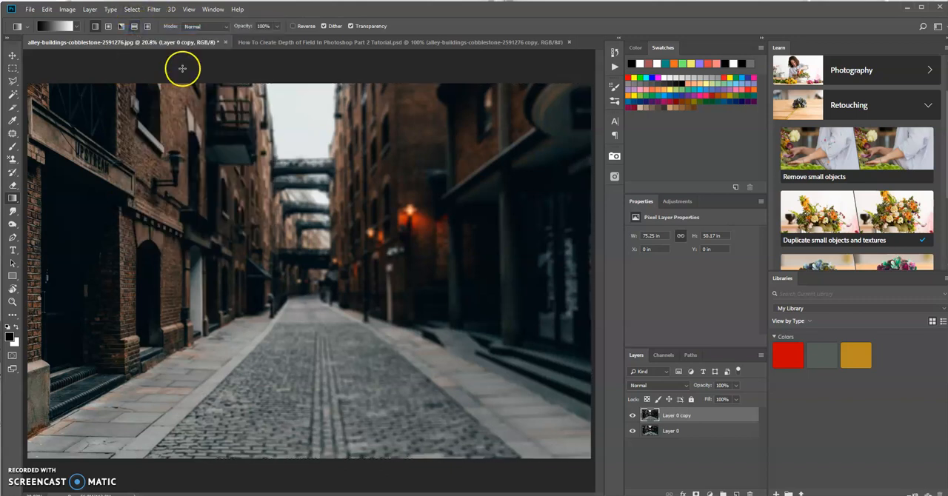
click(633, 417)
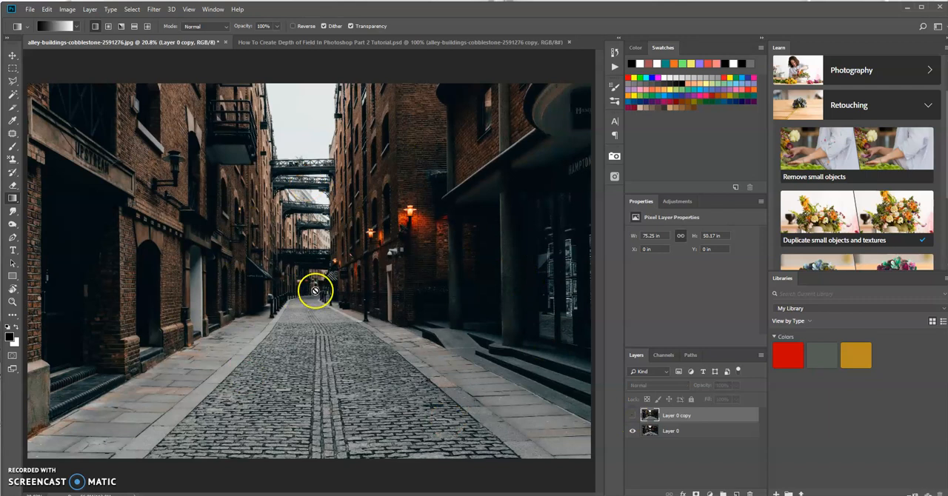
click(632, 417)
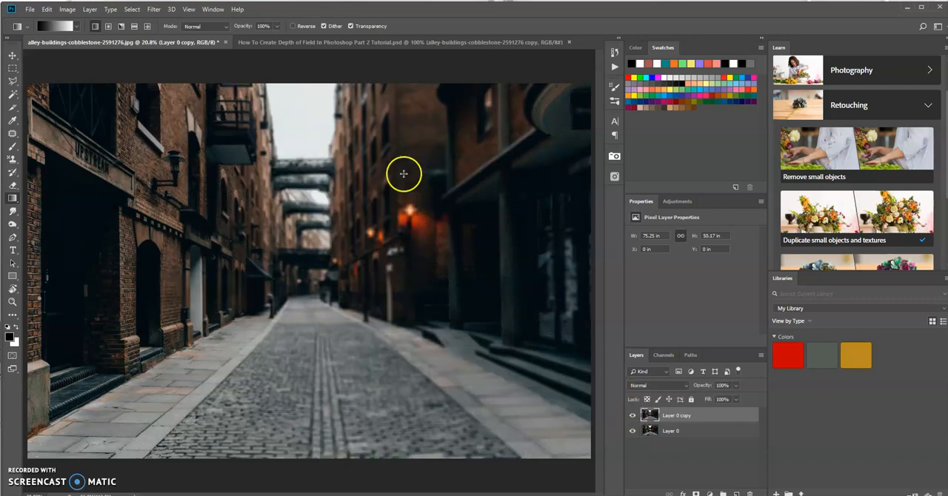